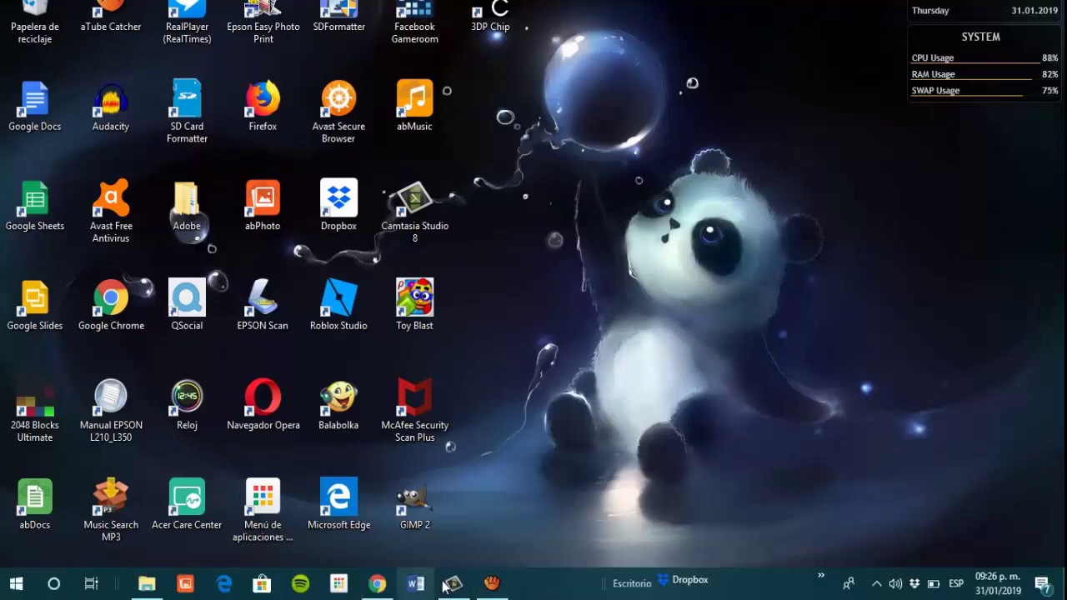
# Switch to Chrome, download the "Pack 1de Intros editables" RAR archive from the MediaFire files, and show it in the Downloads folder
pyautogui.click(379, 585)
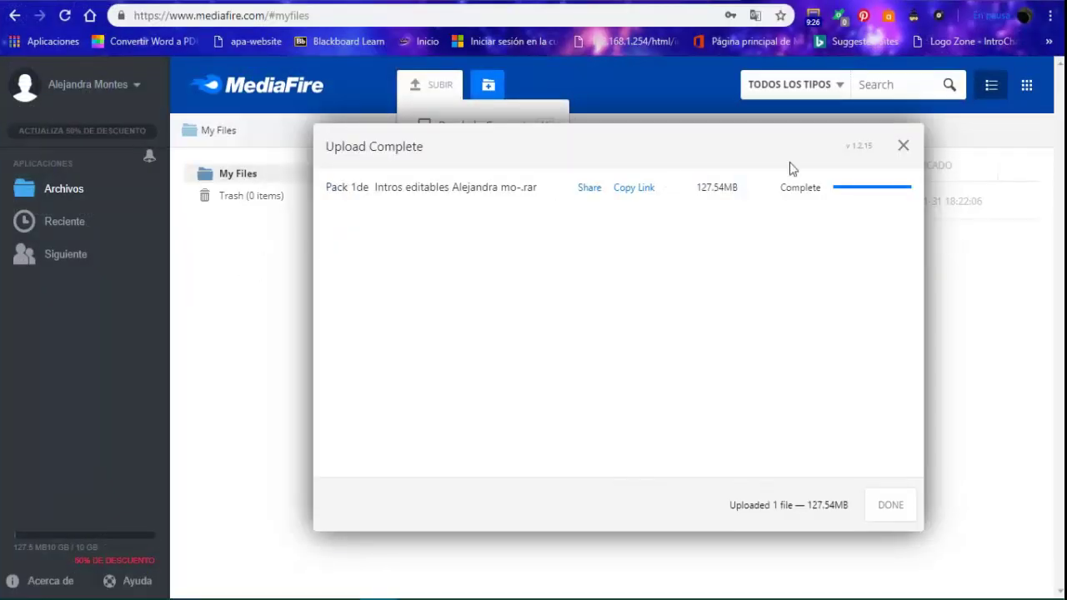
pyautogui.click(902, 145)
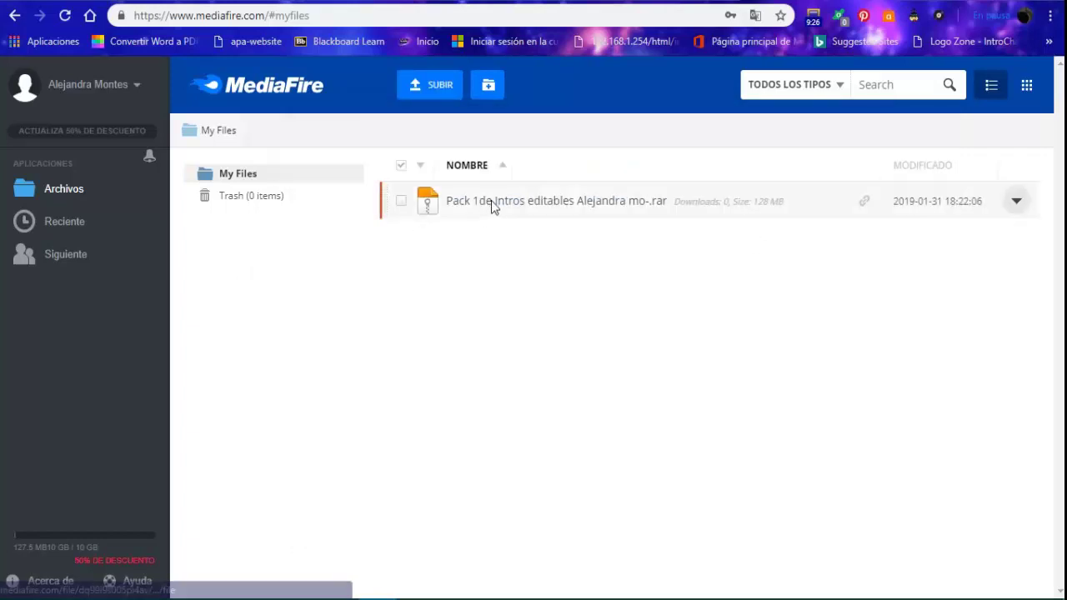
pyautogui.click(492, 204)
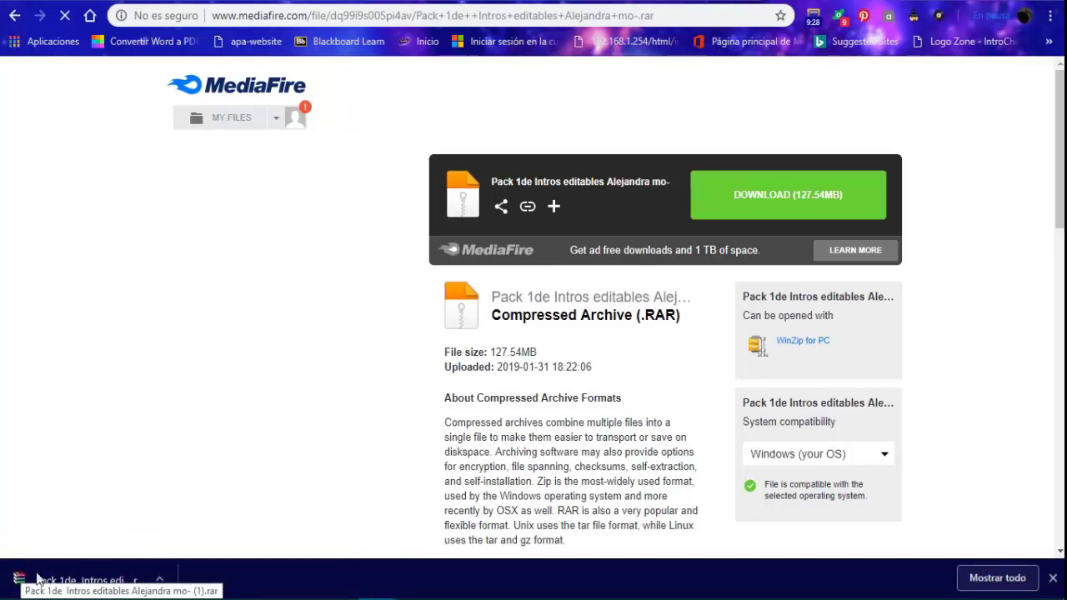
pyautogui.click(160, 584)
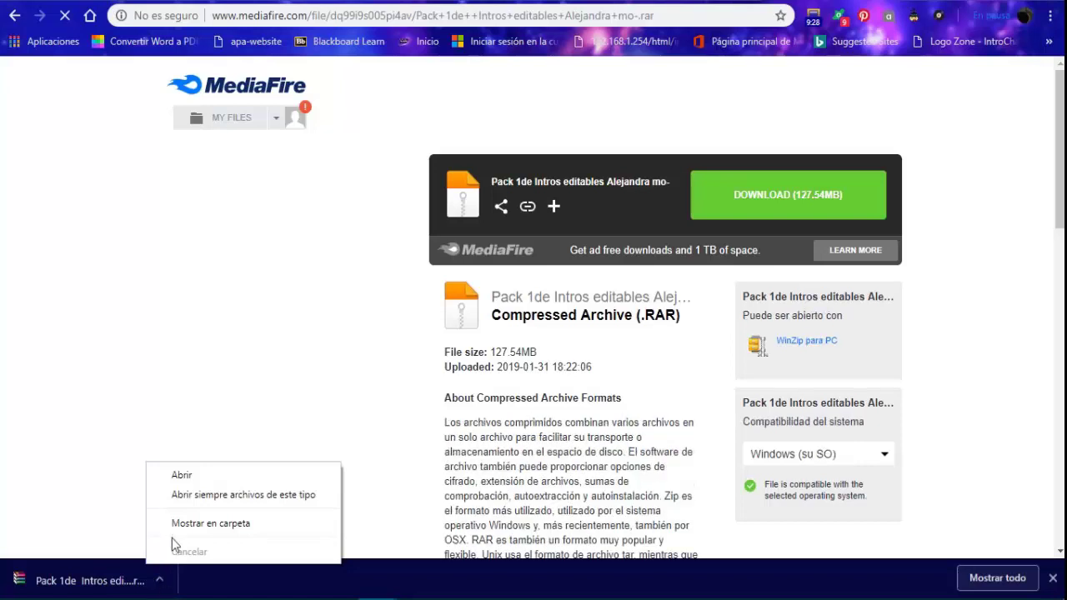
pyautogui.click(202, 525)
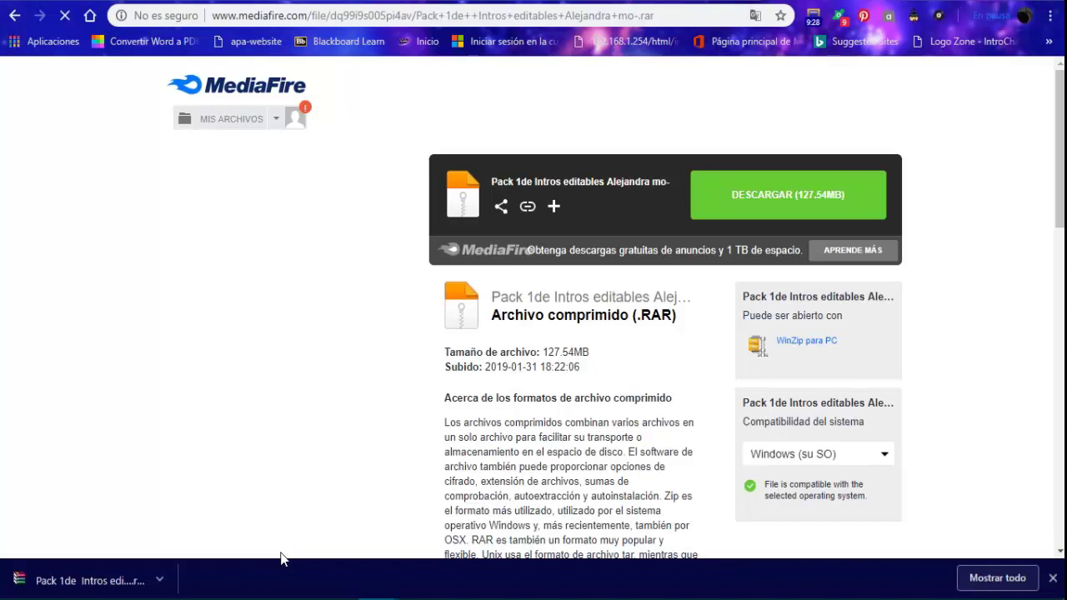
pyautogui.press('super+e')
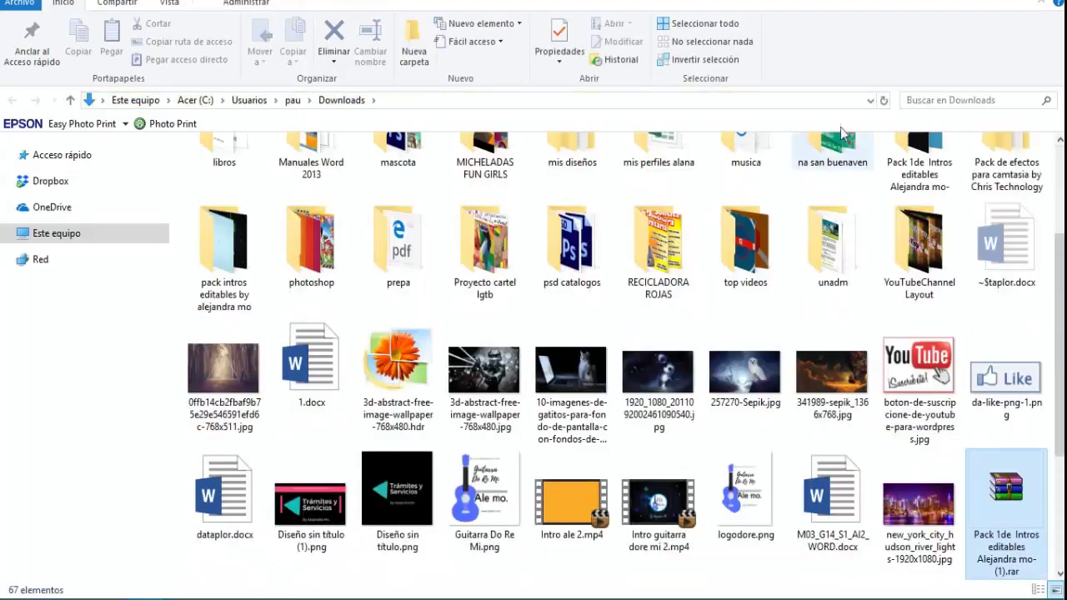
# Extract the downloaded intros RAR archive into its own folder within Downloads and open the intros pack folder
pyautogui.doubleClick(1004, 483)
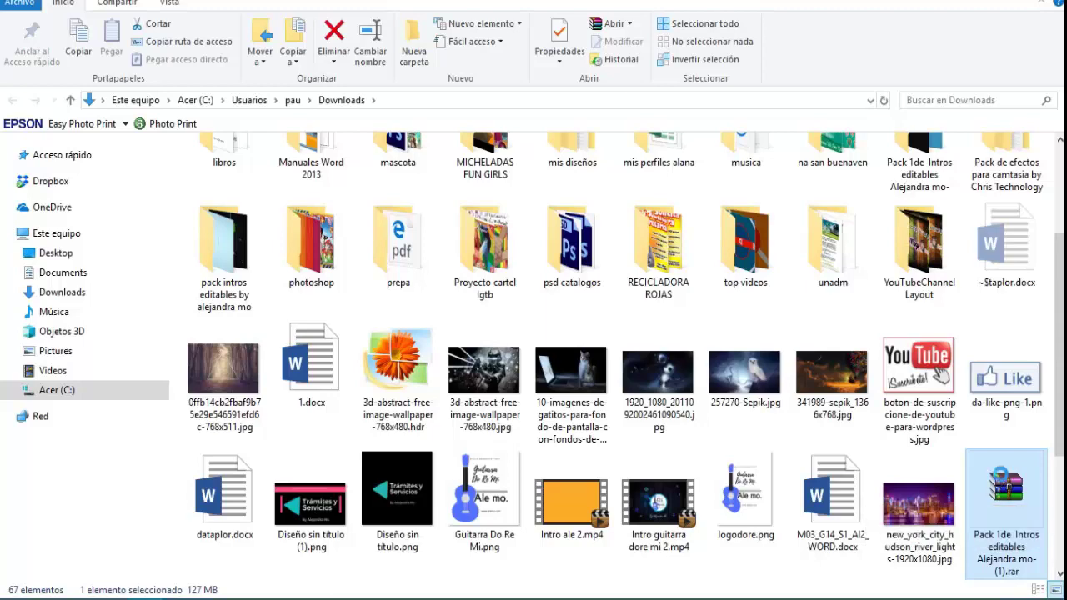
pyautogui.rightClick(1005, 481)
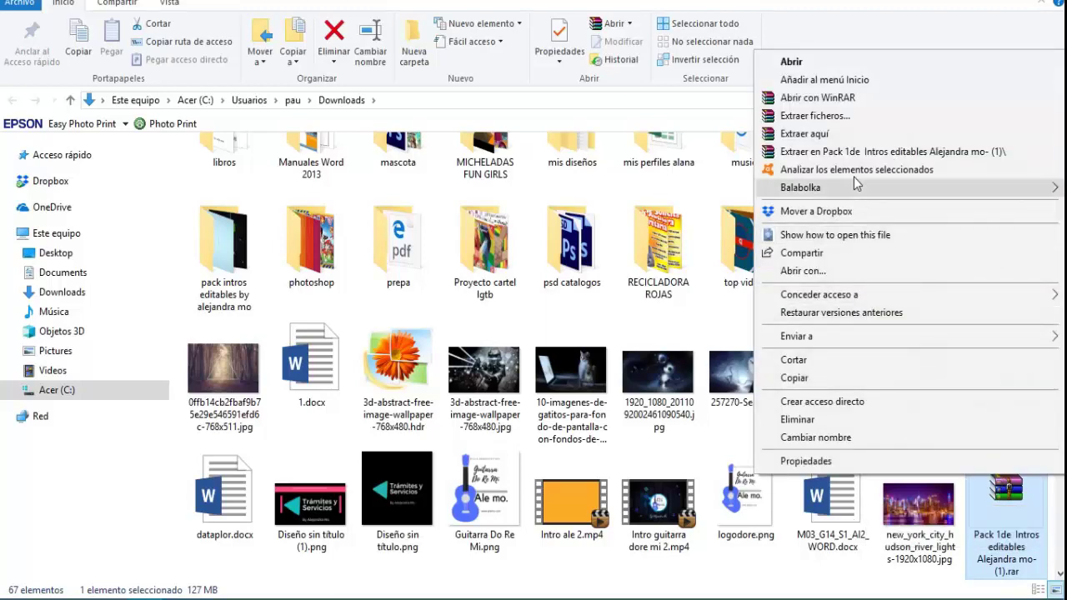
pyautogui.click(836, 153)
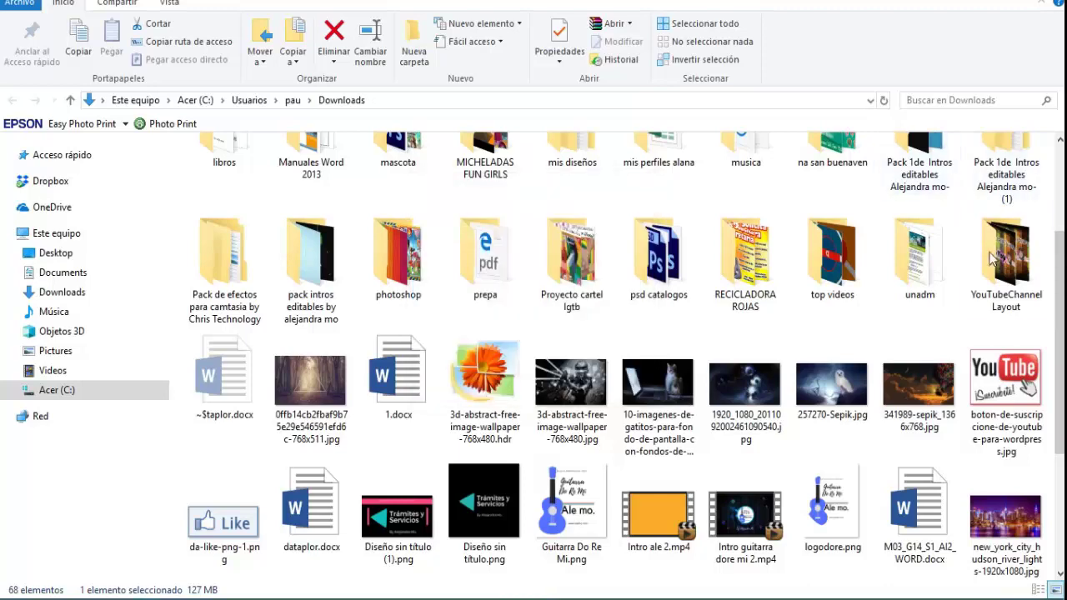
pyautogui.scroll(2, 904, 285)
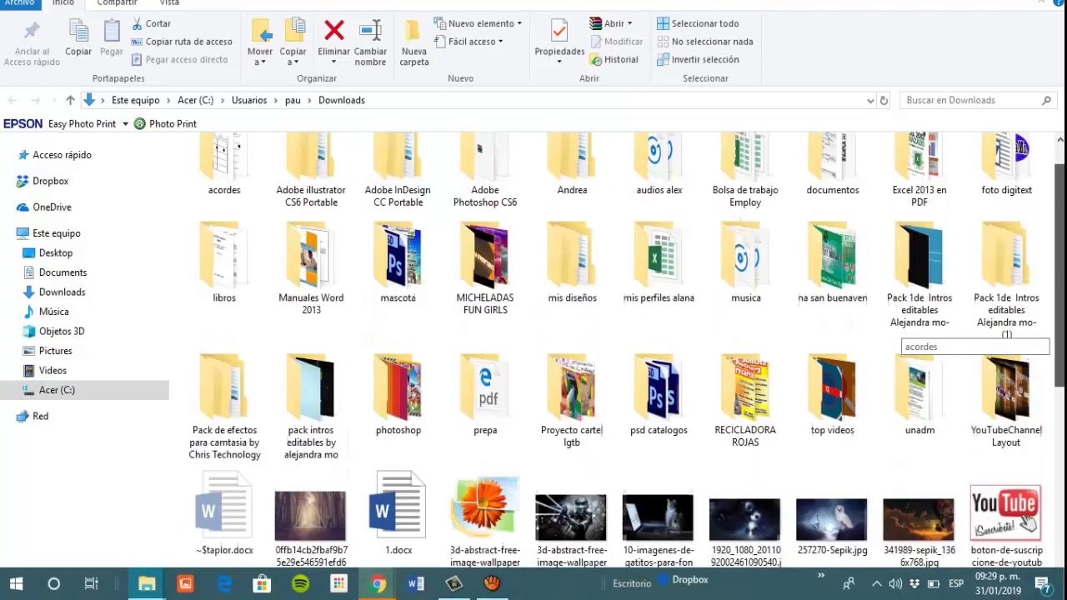
pyautogui.doubleClick(904, 285)
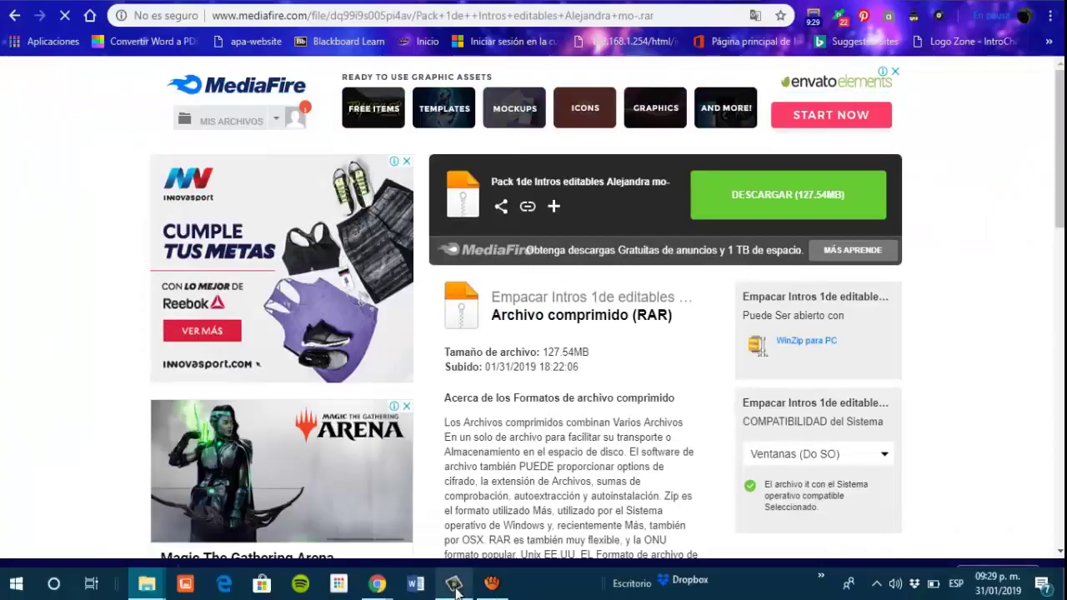
# Switch to Camtasia Studio and import all the intro videos, 1.mp4 through 20.wmv, from the intros pack folder in Downloads
pyautogui.click(453, 583)
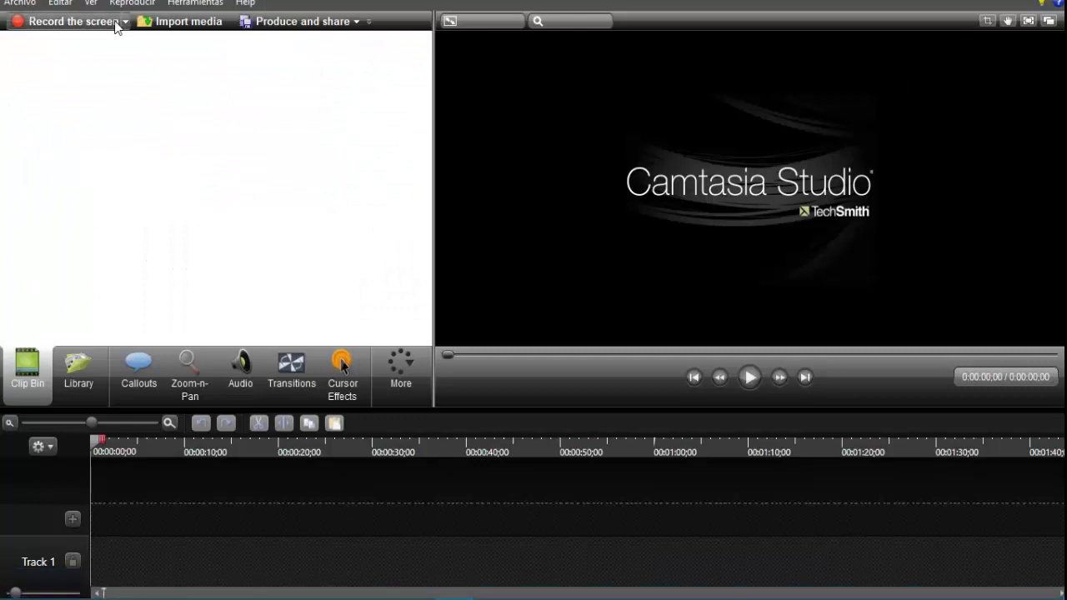
pyautogui.click(182, 25)
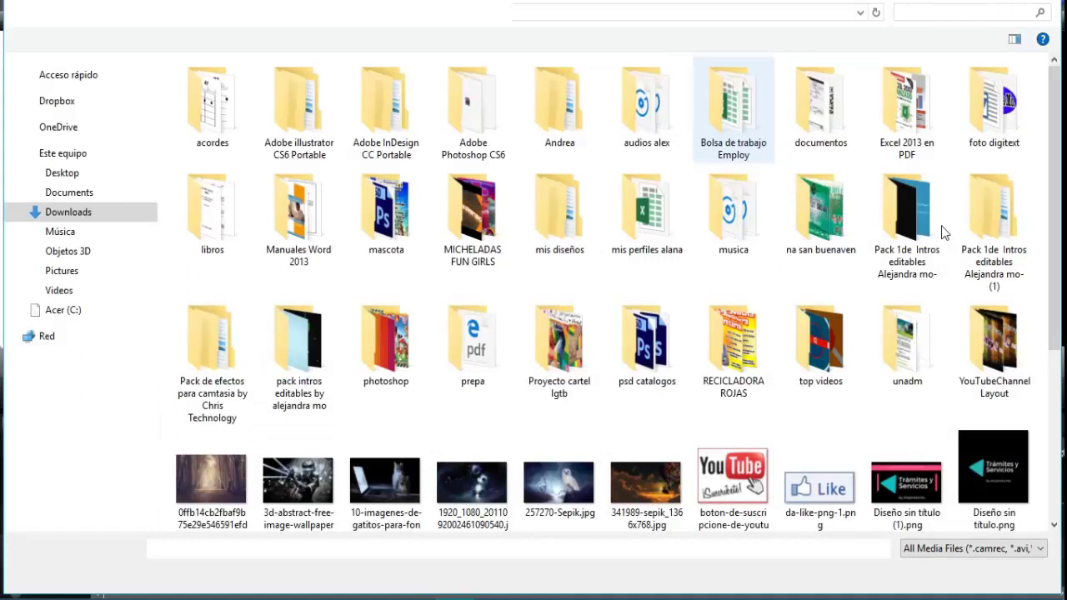
pyautogui.doubleClick(901, 202)
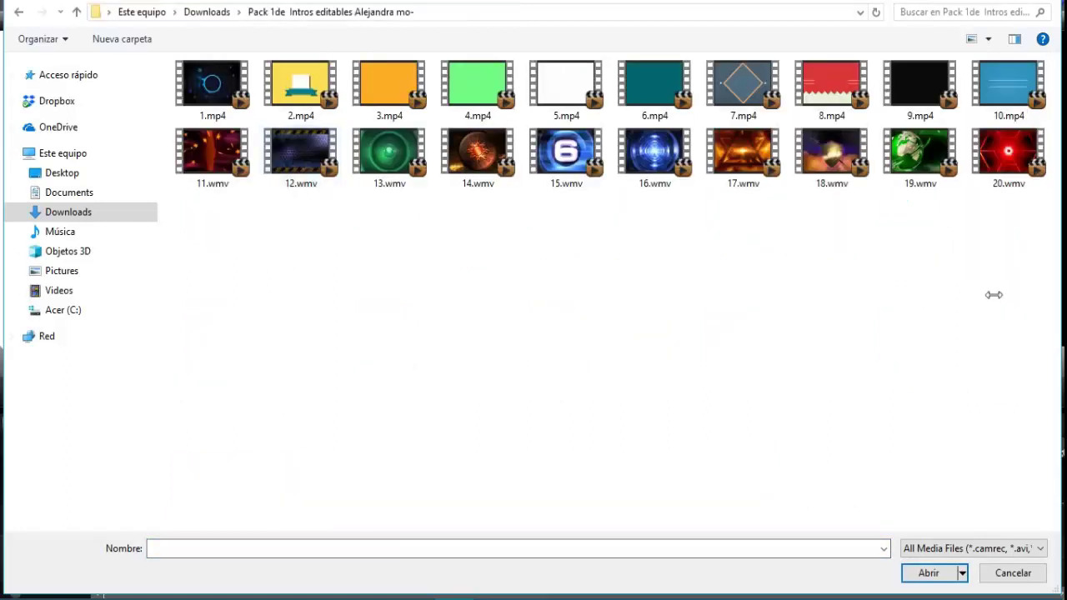
pyautogui.moveTo(994, 295); pyautogui.dragTo(174, 58)
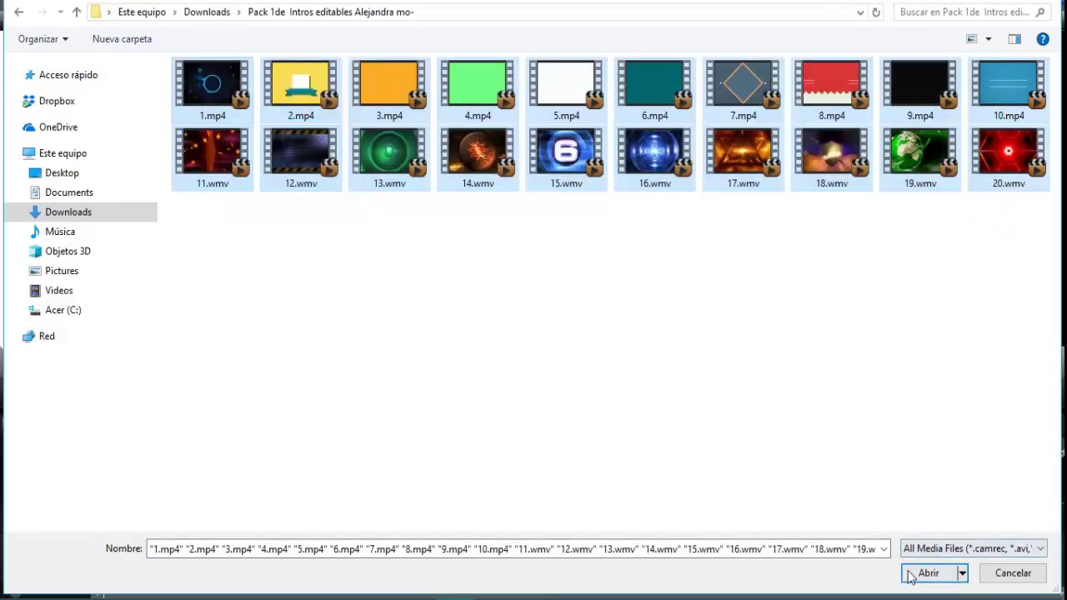
pyautogui.click(942, 565)
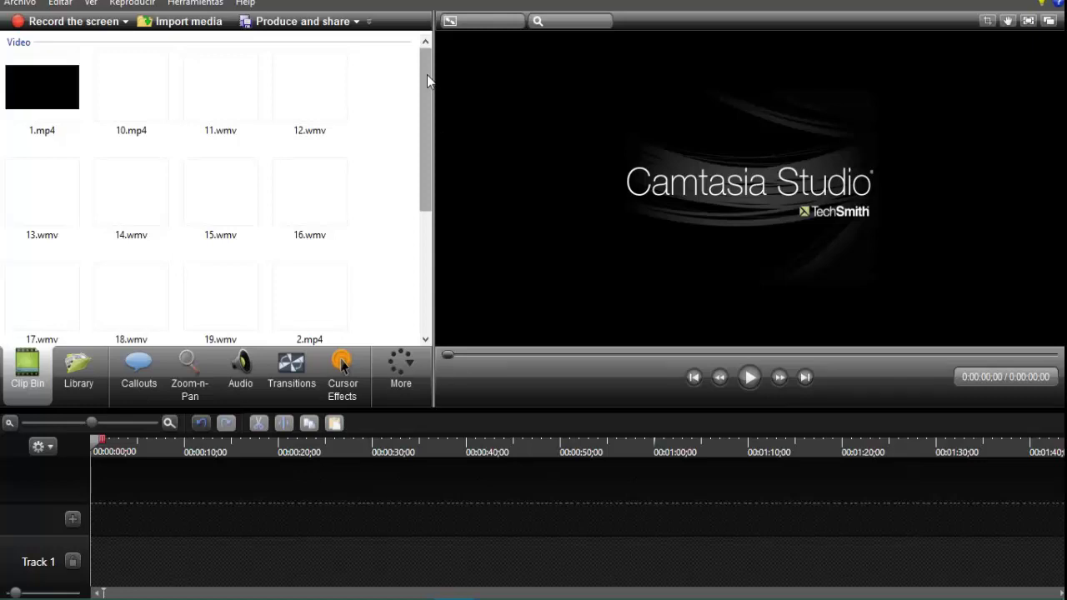
# Preview several of the imported intro clips, including 10.mp4, 11.wmv, 14.wmv, 13.wmv and 9.mp4
pyautogui.click(143, 87)
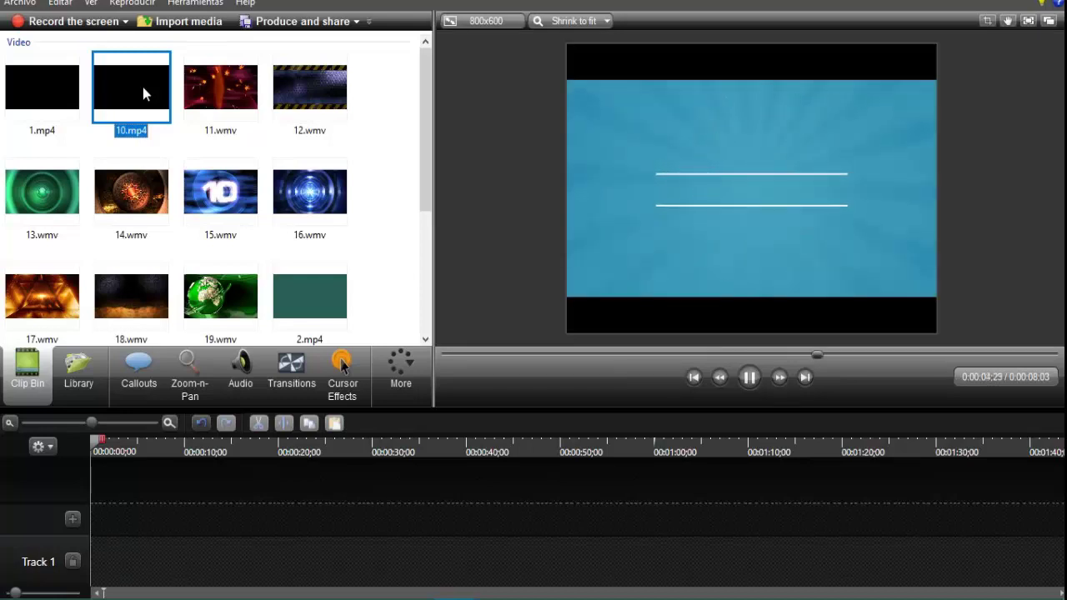
pyautogui.click(220, 90)
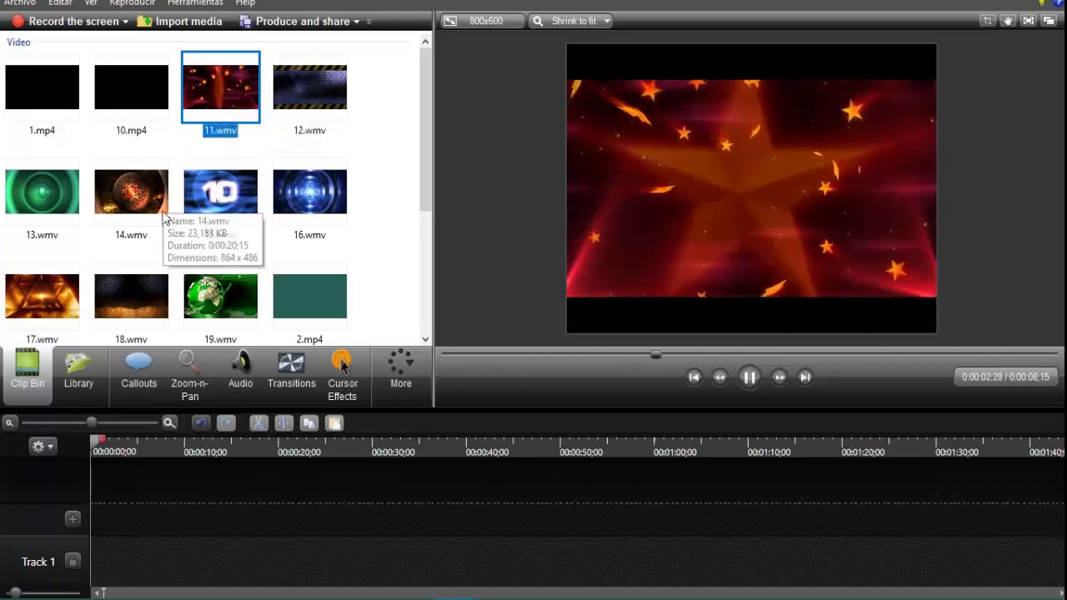
pyautogui.click(215, 198)
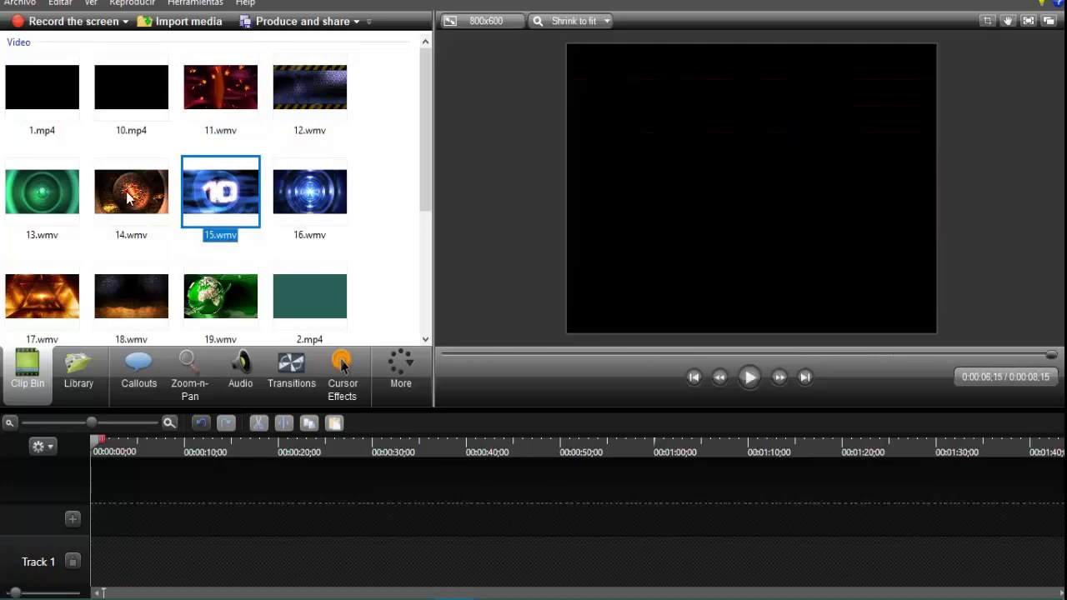
pyautogui.doubleClick(127, 197)
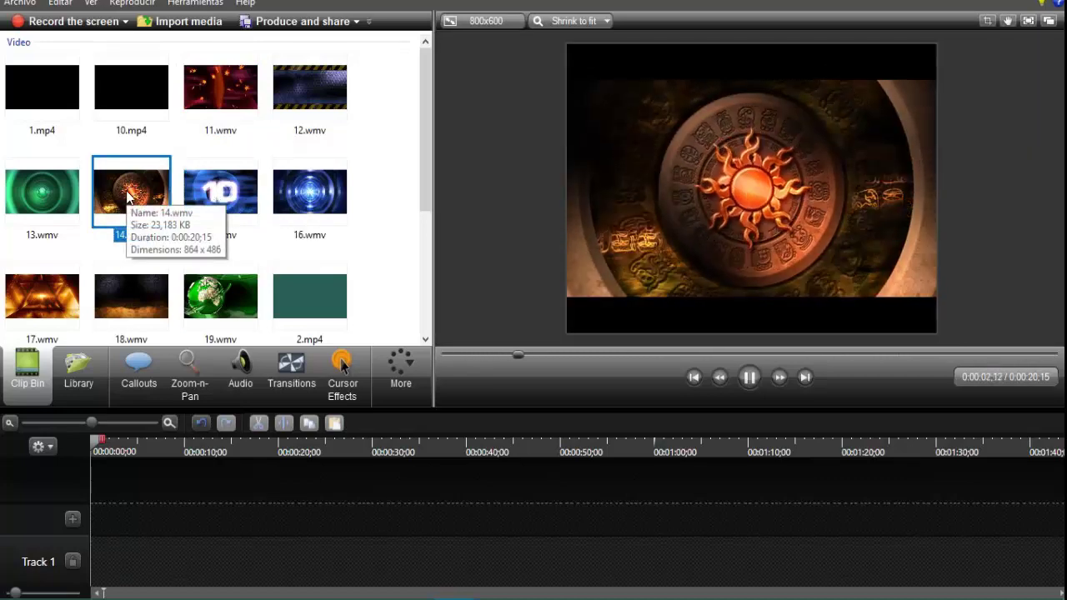
pyautogui.click(33, 194)
pyautogui.doubleClick(32, 195)
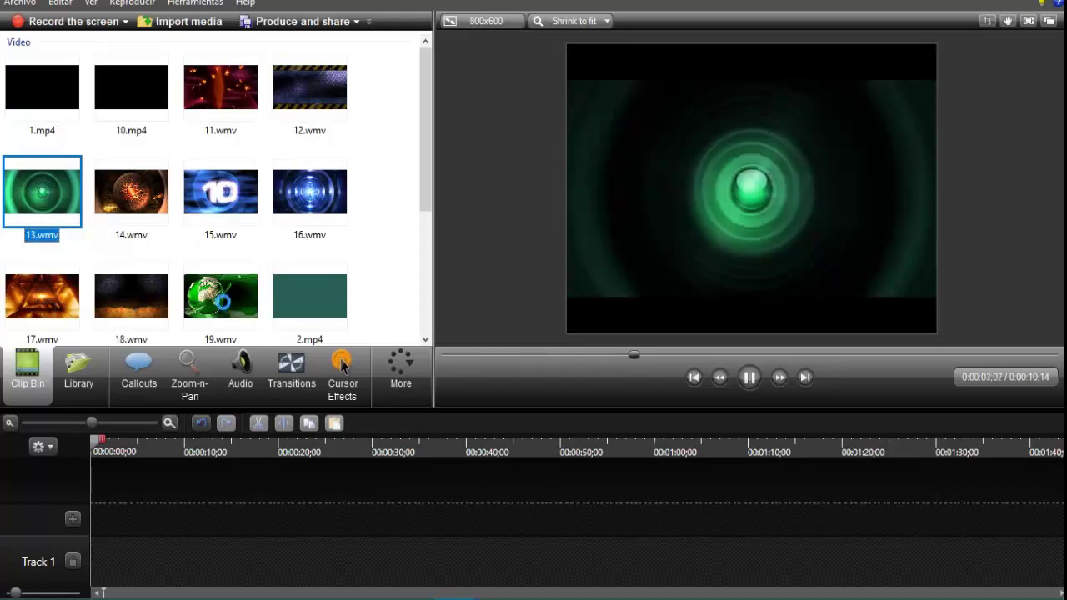
pyautogui.click(221, 296)
pyautogui.scroll(-3, 250, 250)
pyautogui.doubleClick(305, 285)
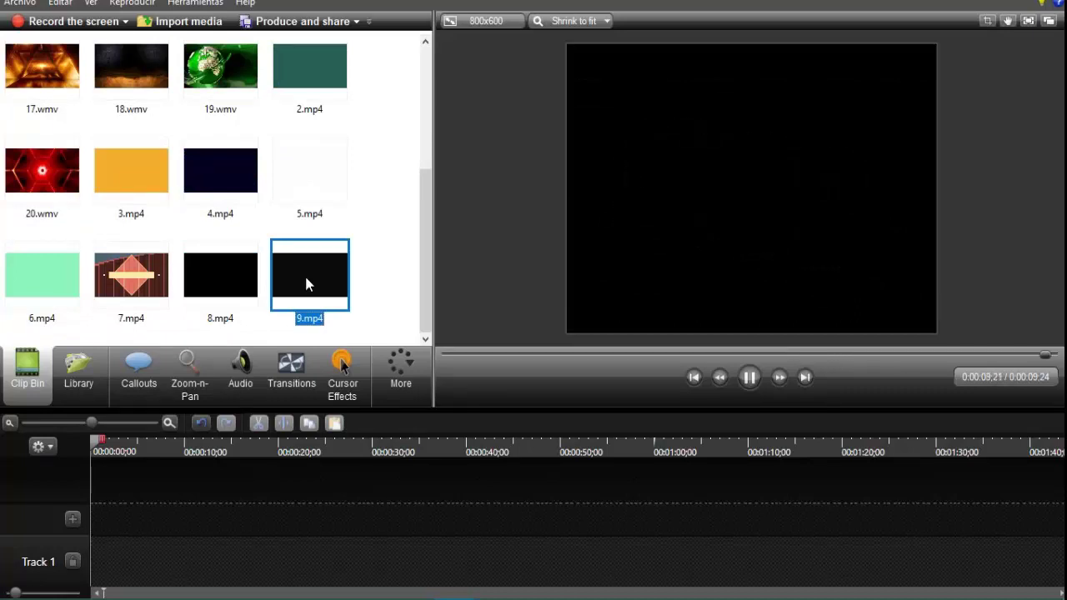
# Place 9.mp4 at the very start of Track 1, with the editing dimensions set to 1280 x 720 for YouTube & Screencast
pyautogui.moveTo(305, 283); pyautogui.dragTo(112, 568)
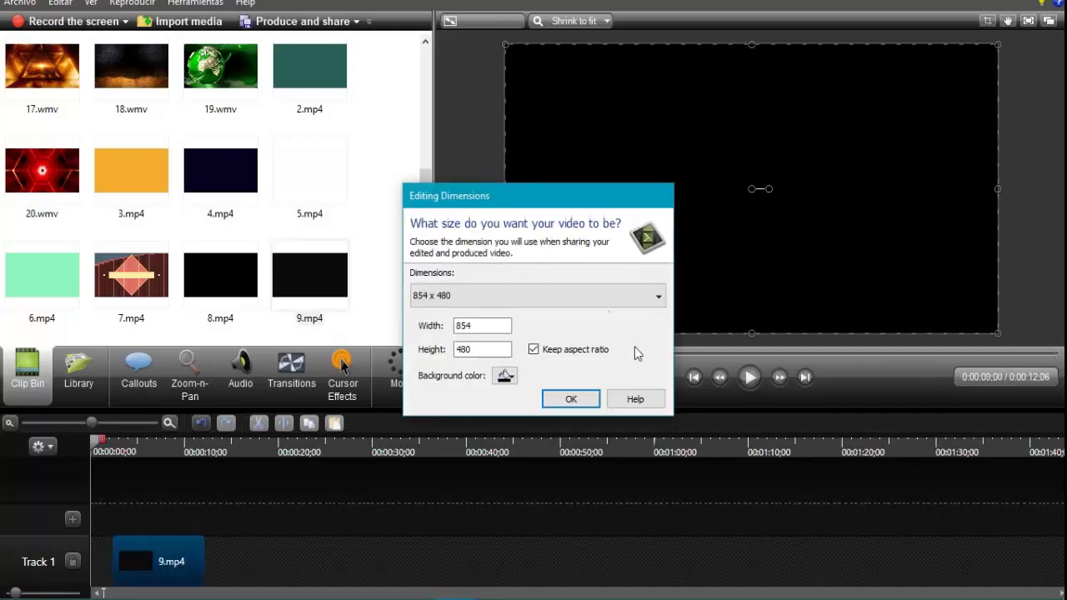
pyautogui.click(661, 297)
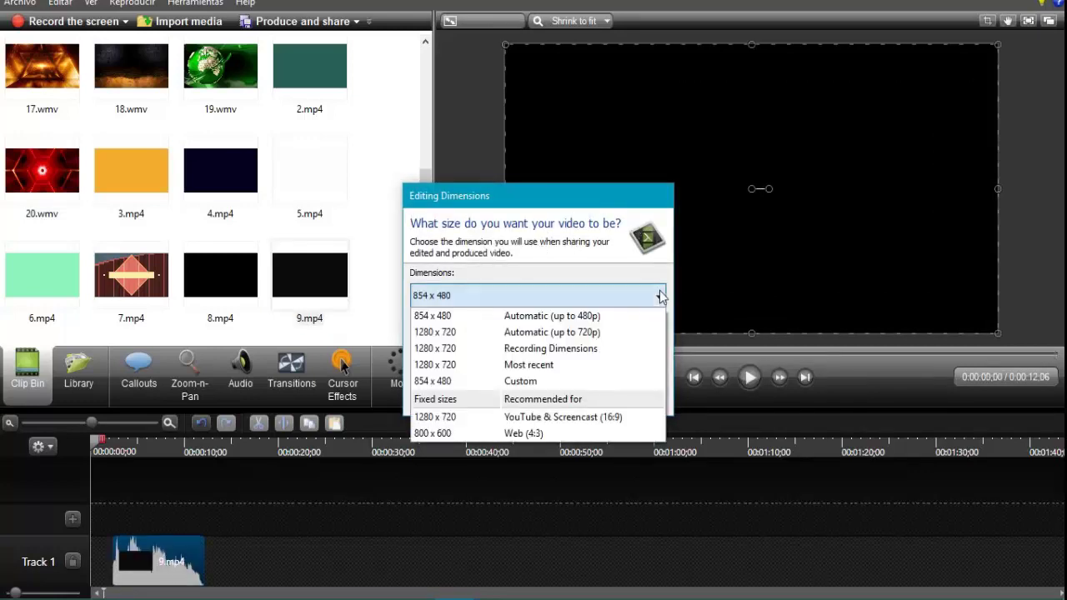
pyautogui.click(611, 417)
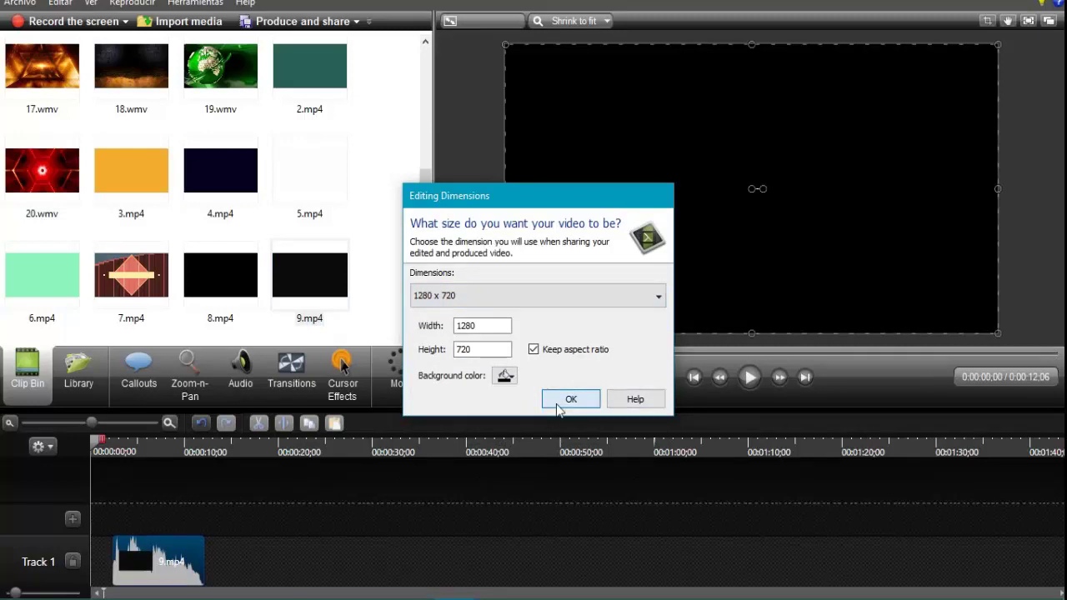
pyautogui.click(570, 398)
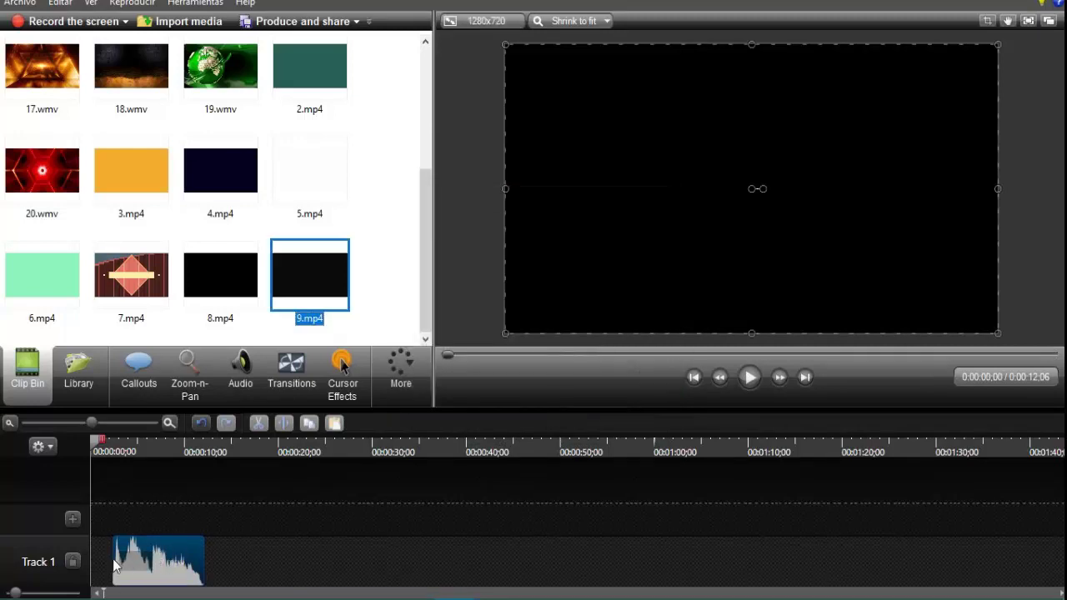
pyautogui.moveTo(179, 553); pyautogui.dragTo(158, 554)
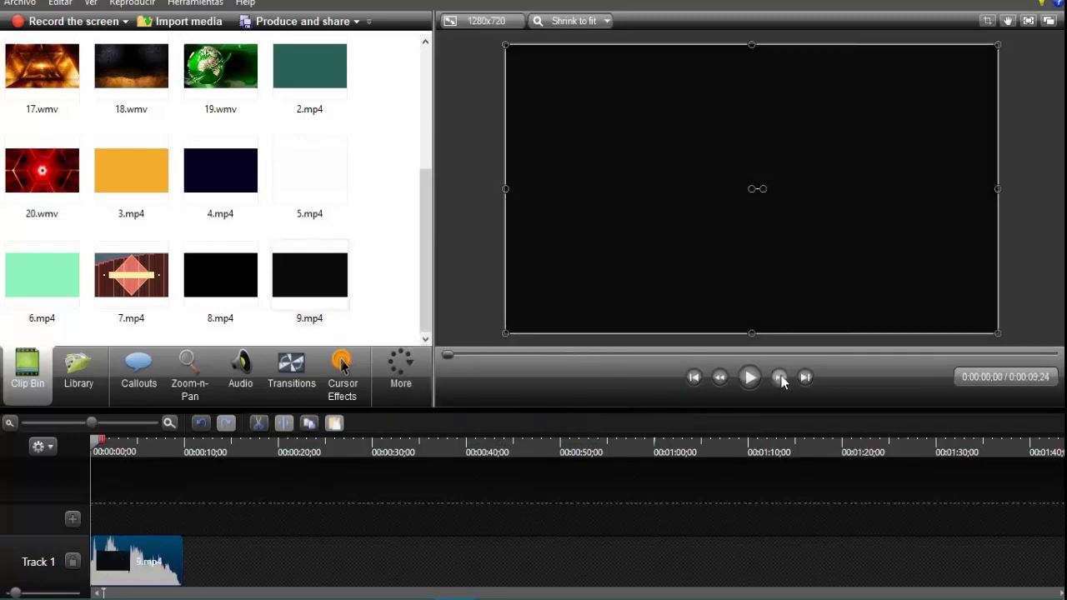
# Play the intro up to 0:00:05;03 and place logodore.png at that point on a new track above it
pyautogui.click(752, 378)
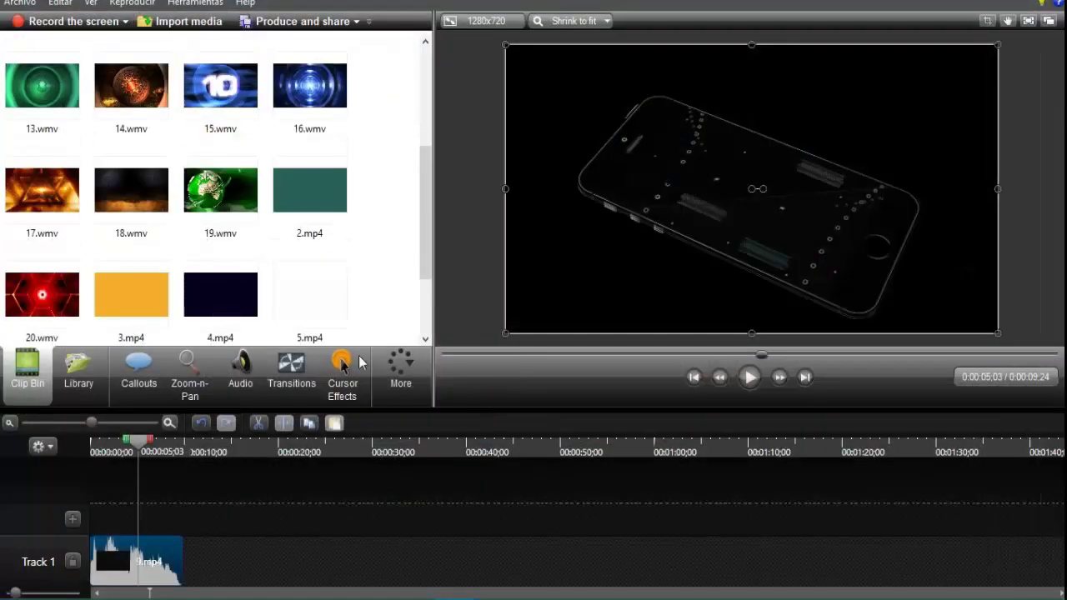
pyautogui.scroll(1, 431, 180)
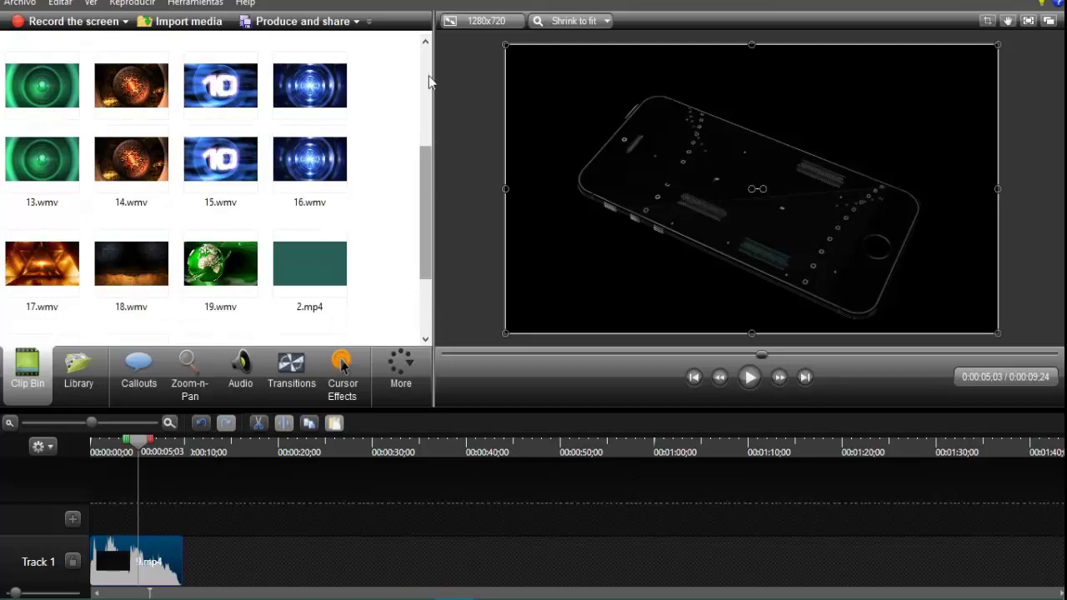
pyautogui.scroll(3, 430, 76)
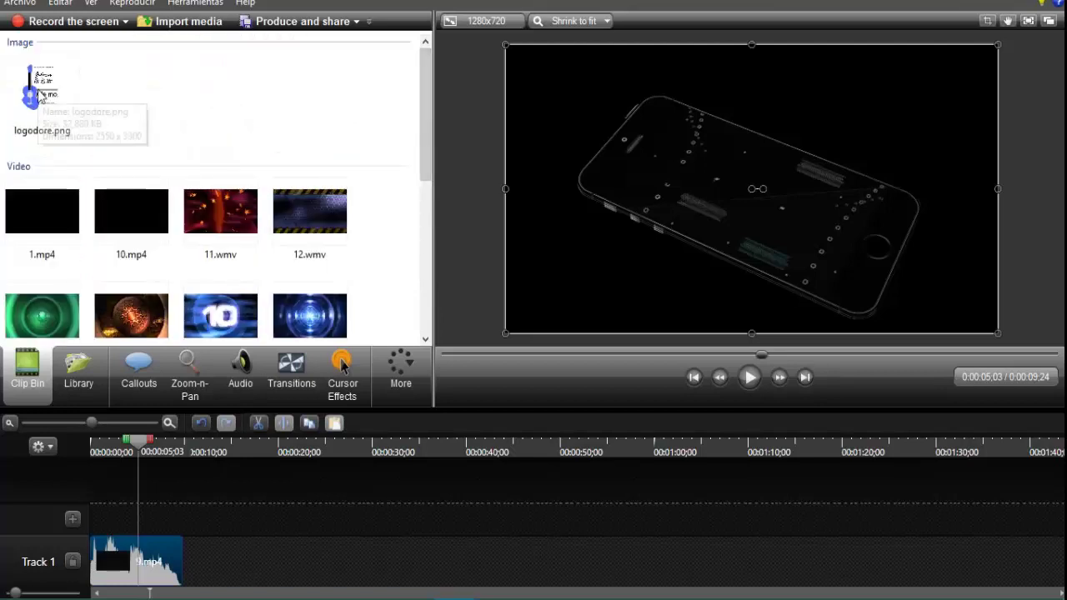
pyautogui.click(39, 93)
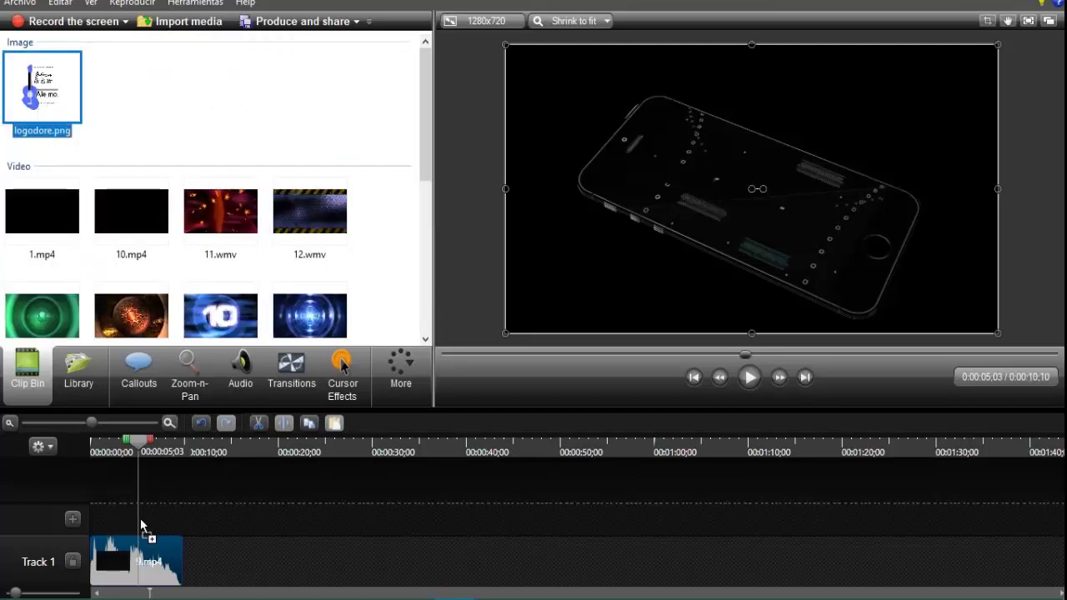
pyautogui.moveTo(140, 522); pyautogui.dragTo(147, 522)
pyautogui.click(147, 522)
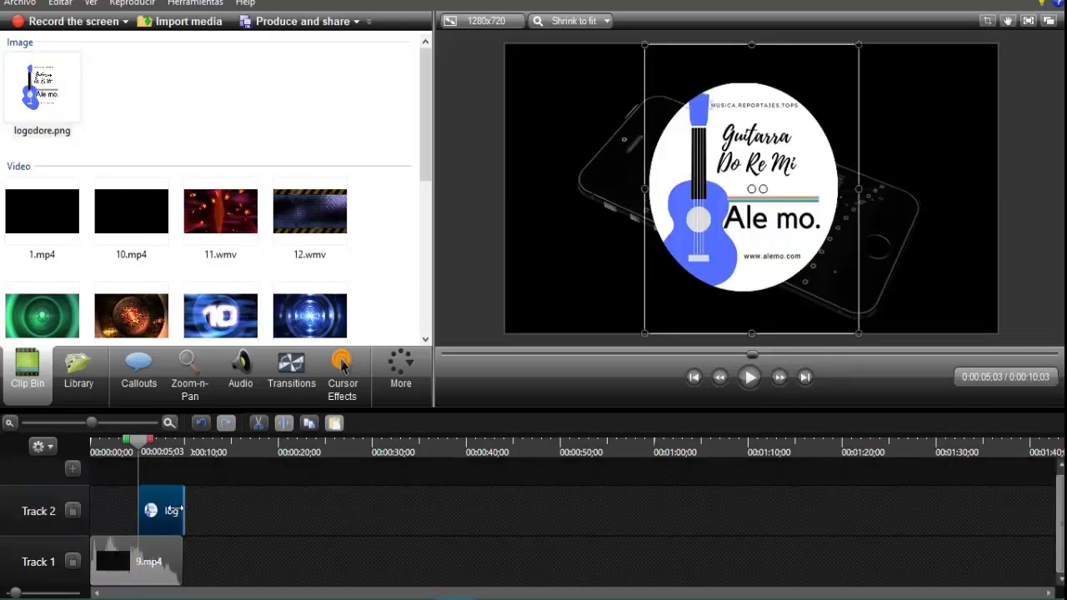
# Trim the logo clip to end together with 9.mp4, and shrink the logo to about half size near the centre of the frame
pyautogui.moveTo(184, 510); pyautogui.dragTo(268, 509)
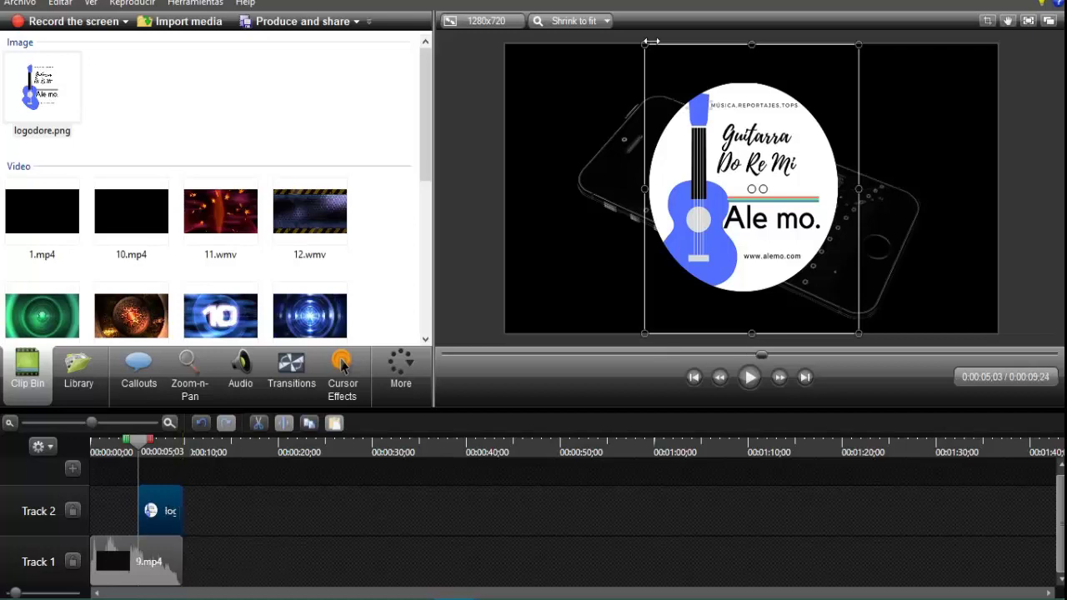
pyautogui.moveTo(645, 46); pyautogui.dragTo(756, 172)
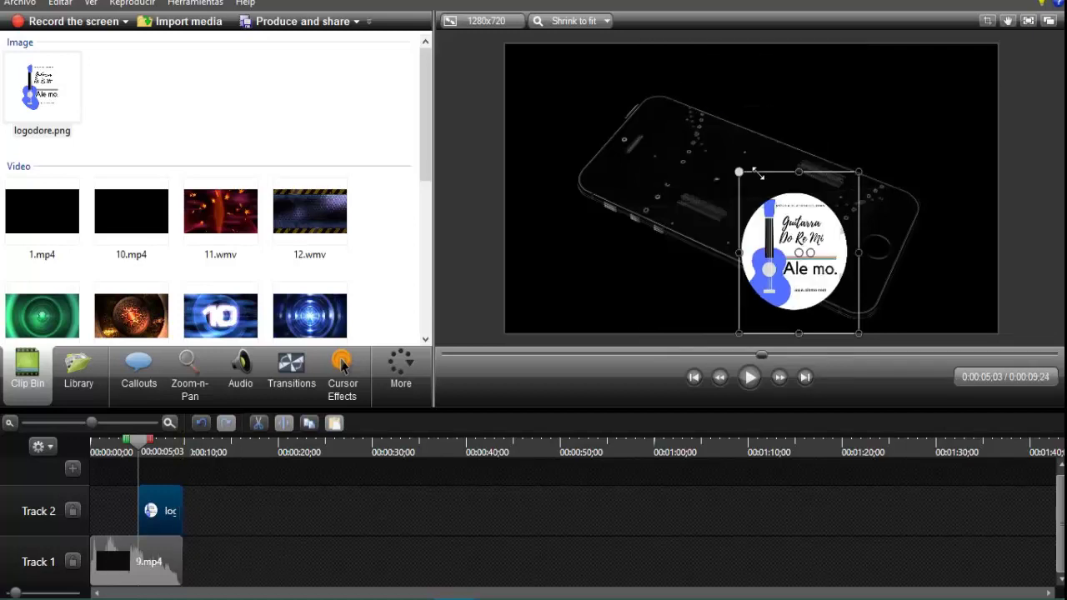
pyautogui.moveTo(805, 255); pyautogui.dragTo(769, 204)
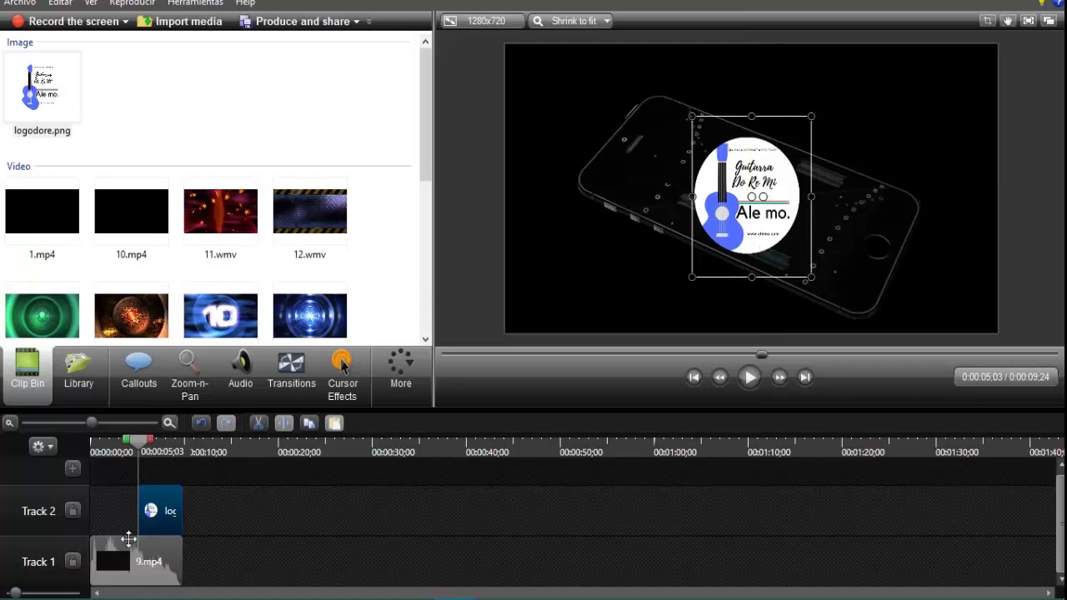
# Play back the intro, including from before the logo clip, to check the logo over 9.mp4, and pause at 0:00:09;00
pyautogui.click(750, 380)
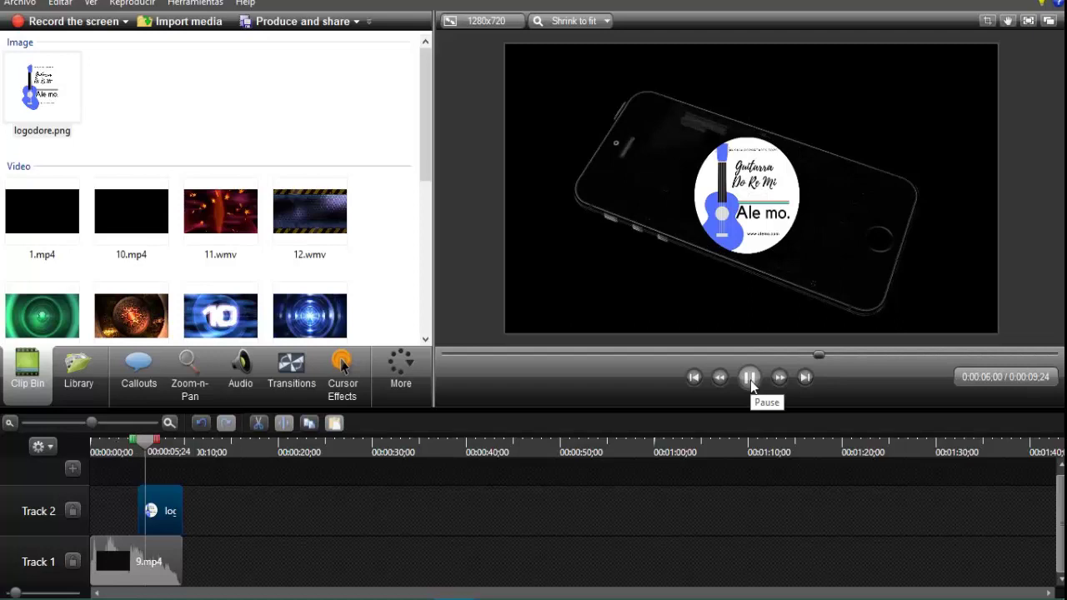
pyautogui.click(750, 379)
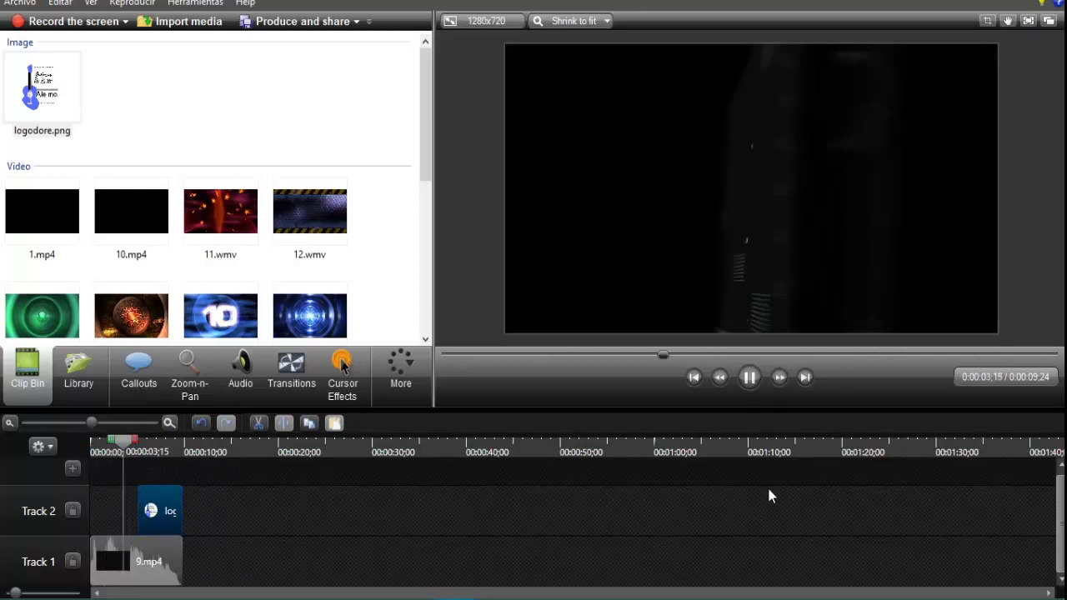
pyautogui.click(749, 378)
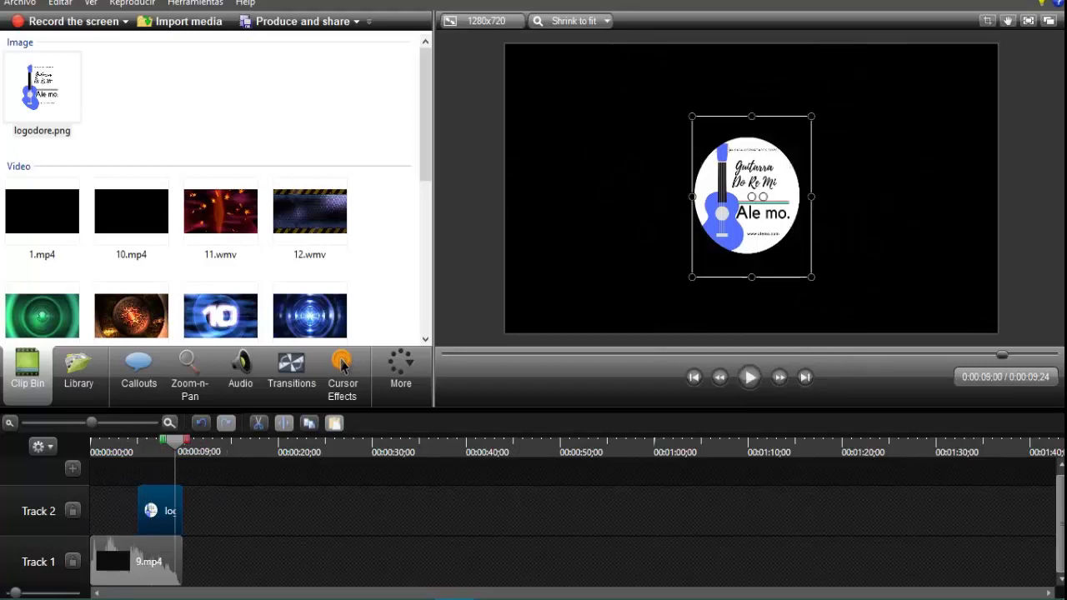
# Produce the project with the MP4 with video player (up to 480p) preset, saving it in the Pictures folder
pyautogui.click(15, 3)
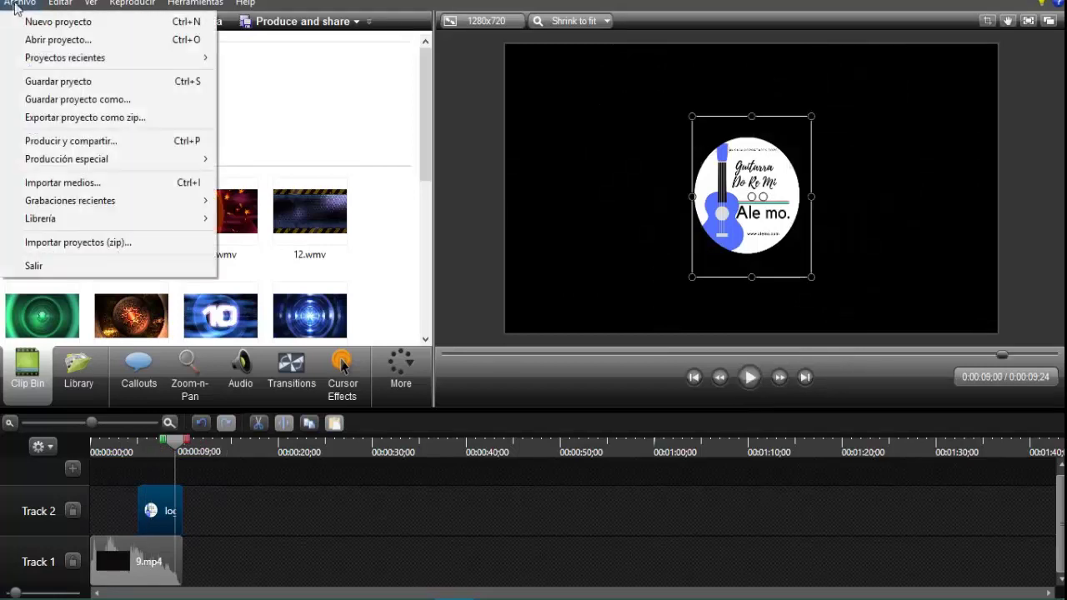
pyautogui.click(116, 142)
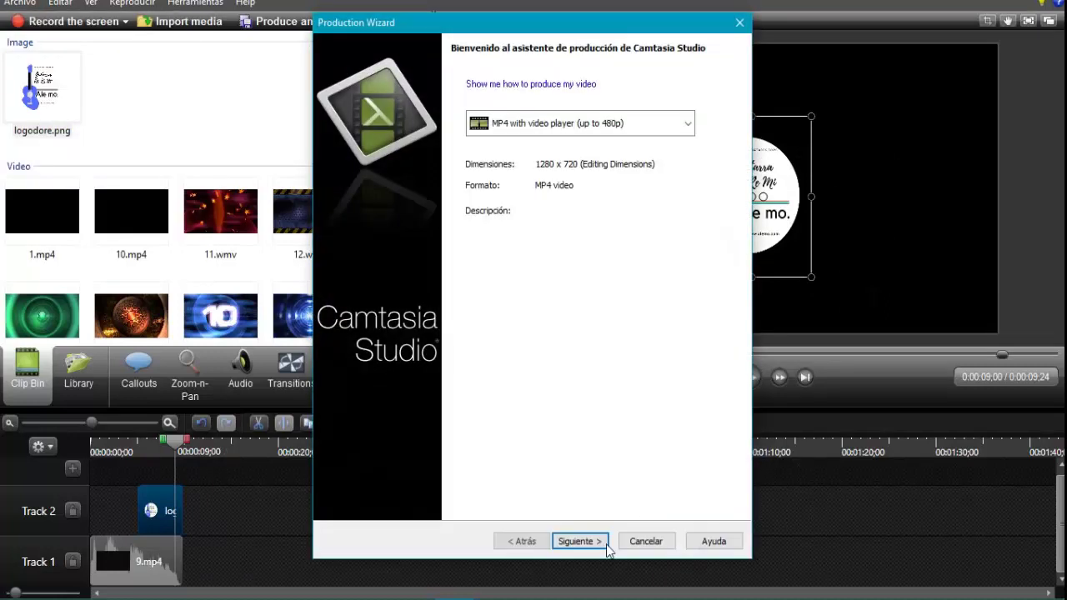
pyautogui.click(580, 541)
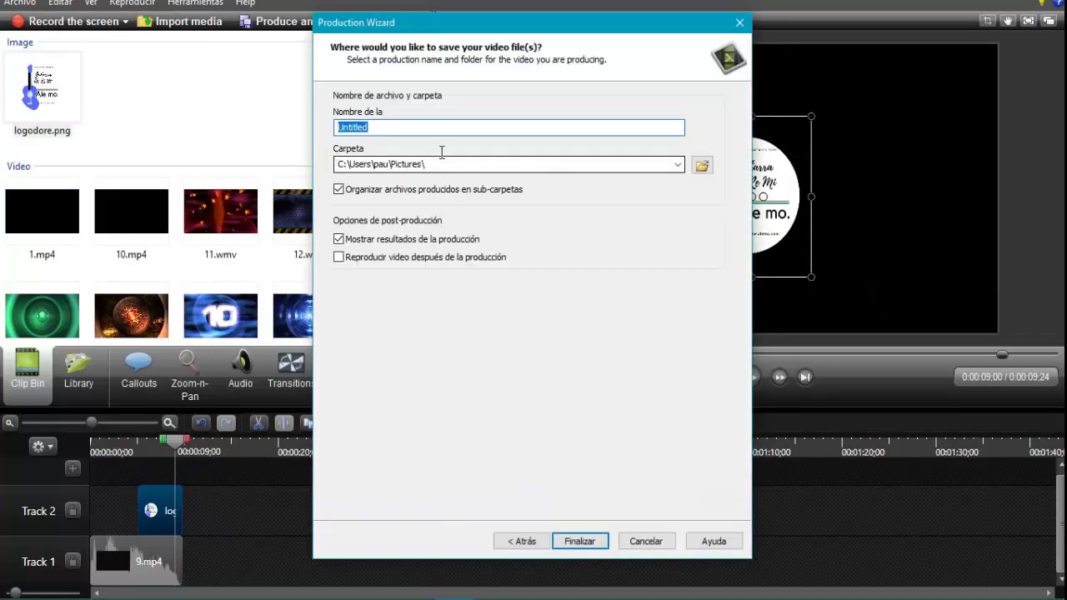
pyautogui.click(580, 541)
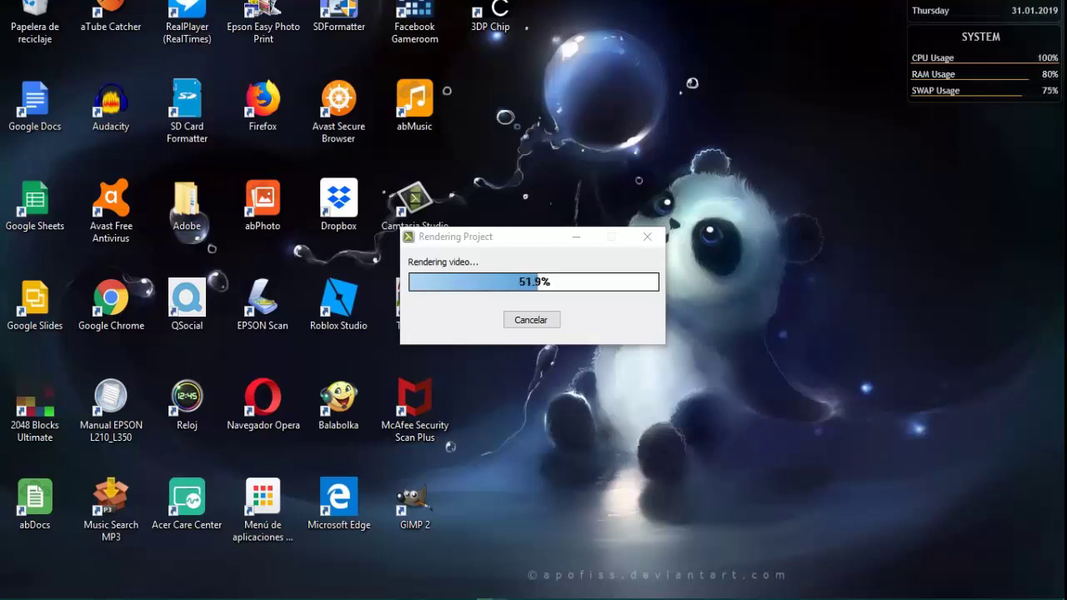
pyautogui.moveTo(499, 588)
pyautogui.click(457, 584)
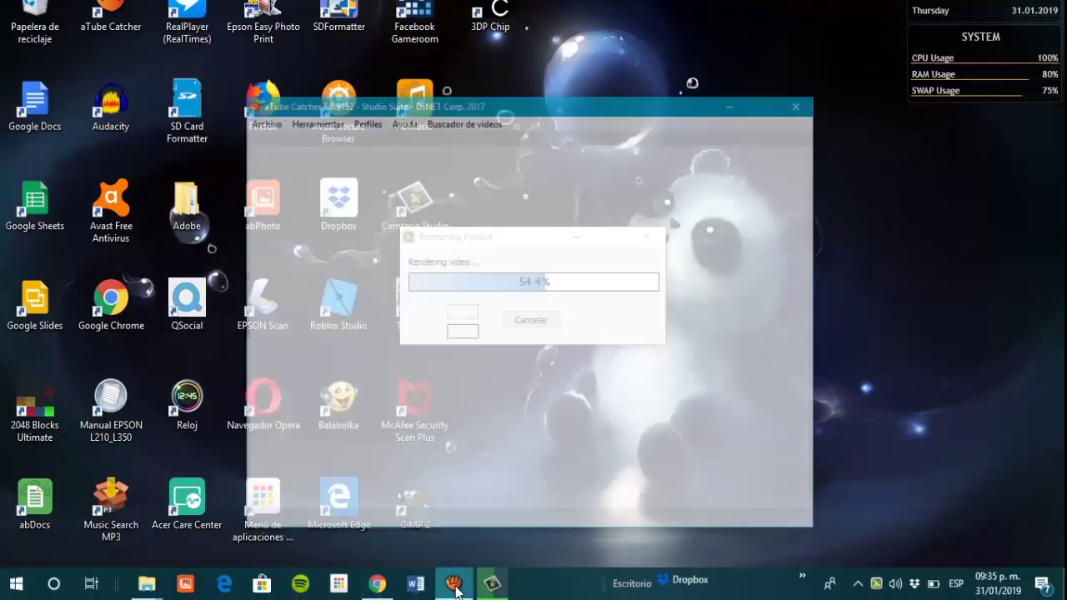